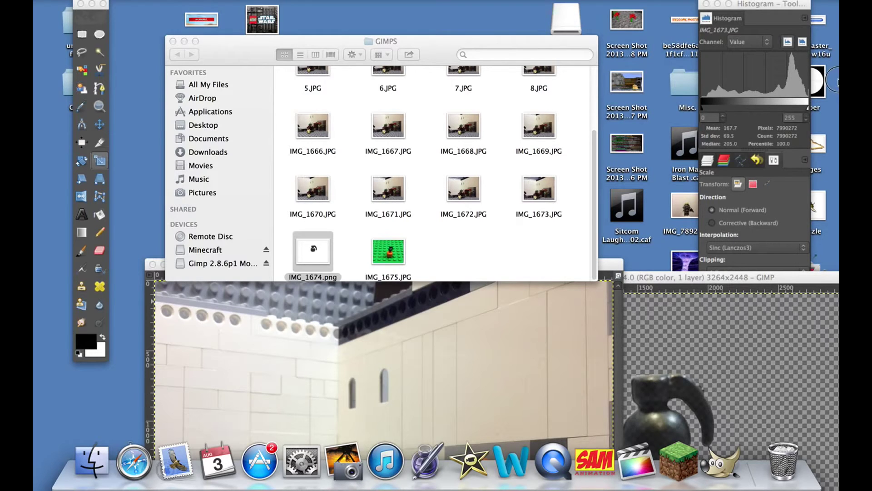
Step: Move the GIMPS folder and LEGO wall image windows aside, then select IMG_1675.JPG
{"action": "left_click", "coordinate": [788, 35]}
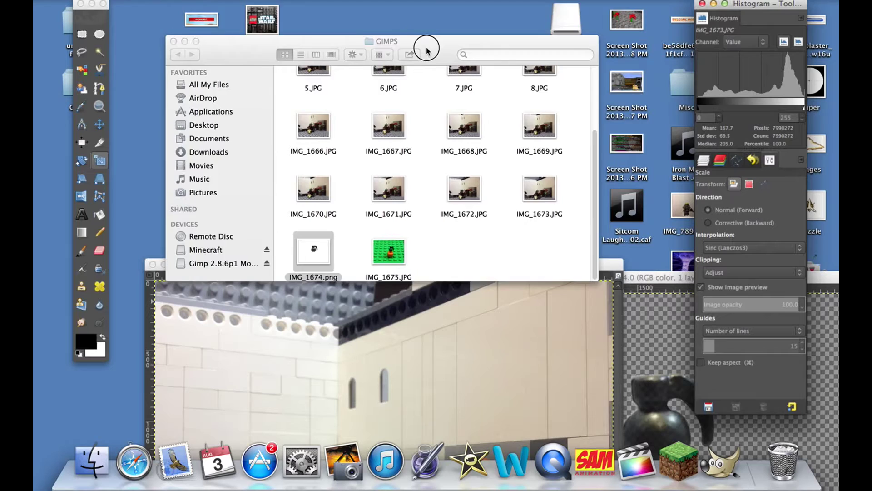
{"action": "left_click_drag", "start_coordinate": [426, 41], "coordinate": [429, 3]}
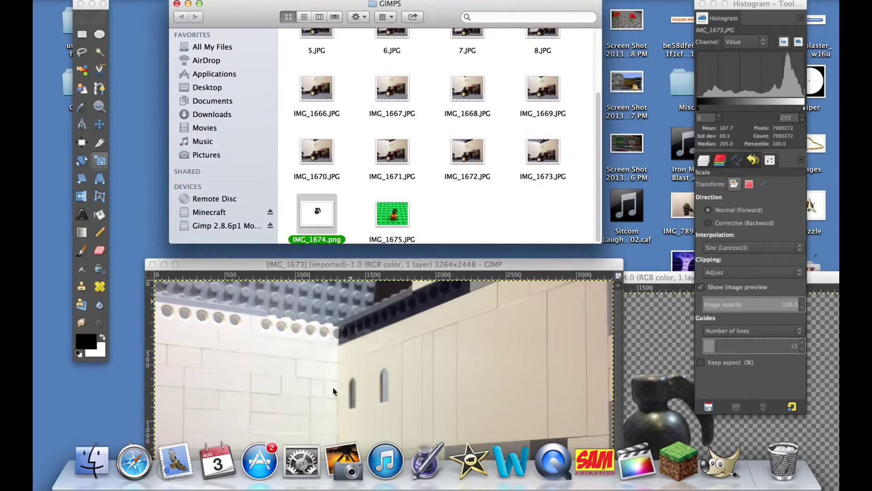
{"action": "left_click", "coordinate": [431, 215]}
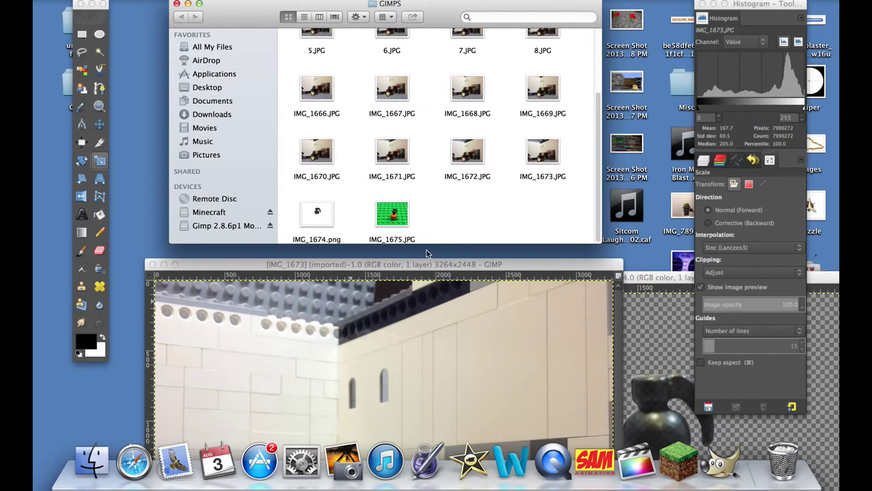
{"action": "mouse_move", "coordinate": [434, 268]}
{"action": "left_mouse_down"}
{"action": "mouse_move", "coordinate": [436, 208]}
{"action": "mouse_move", "coordinate": [422, 299]}
{"action": "mouse_move", "coordinate": [421, 274]}
{"action": "left_mouse_up"}
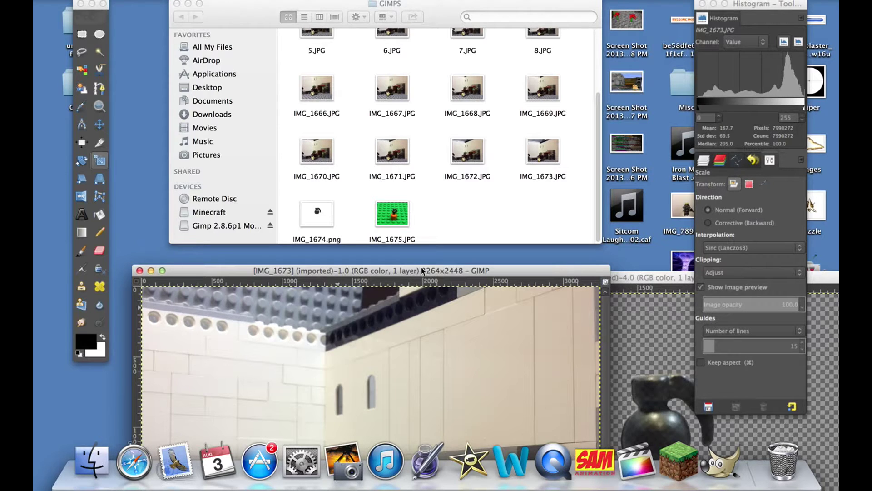
{"action": "left_click", "coordinate": [400, 218]}
Step: Open IMG_1675.JPG in Preview and pick the Oval annotation tool to show the markup toolbar
{"action": "double_click", "coordinate": [392, 214]}
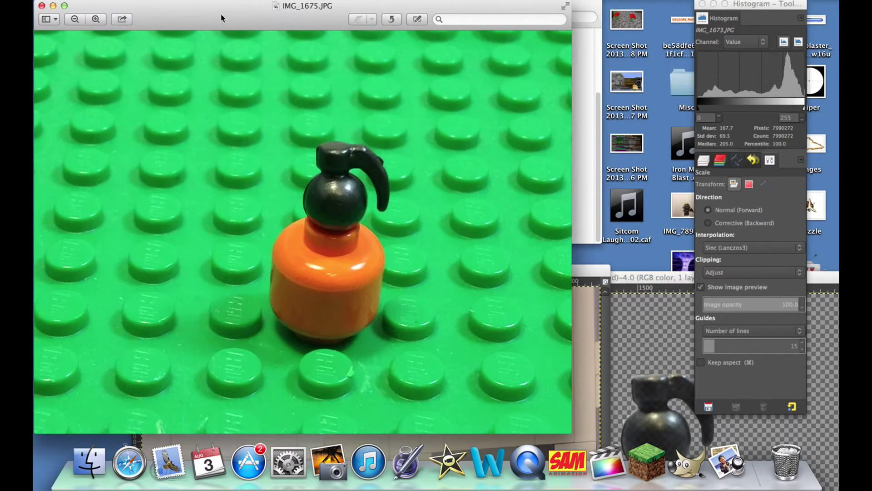
{"action": "left_click_drag", "start_coordinate": [222, 17], "coordinate": [291, 15]}
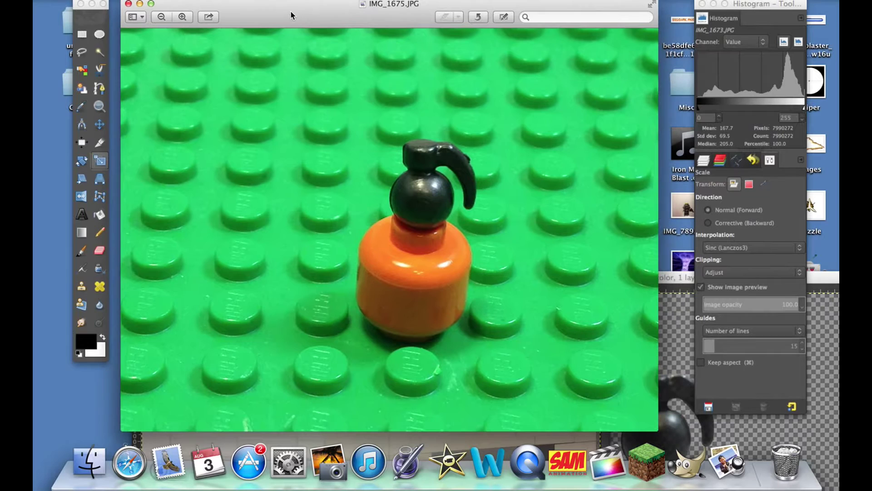
{"action": "left_click", "coordinate": [212, 0]}
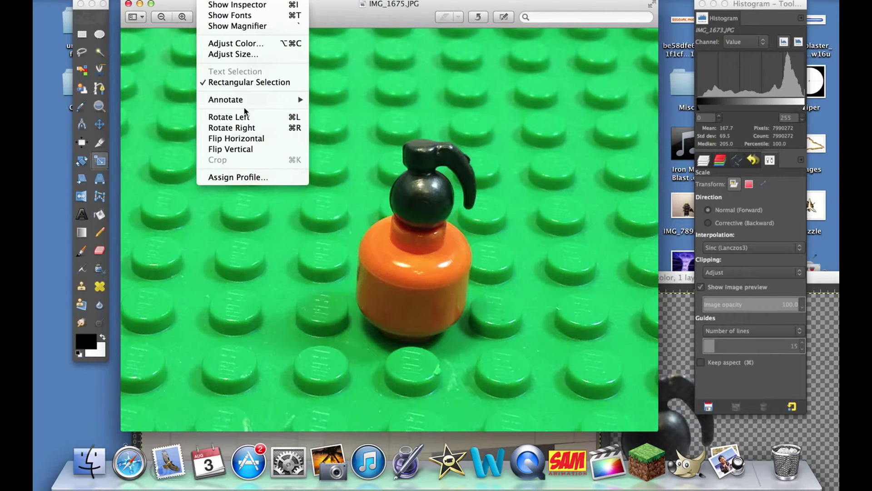
{"action": "mouse_move", "coordinate": [249, 101]}
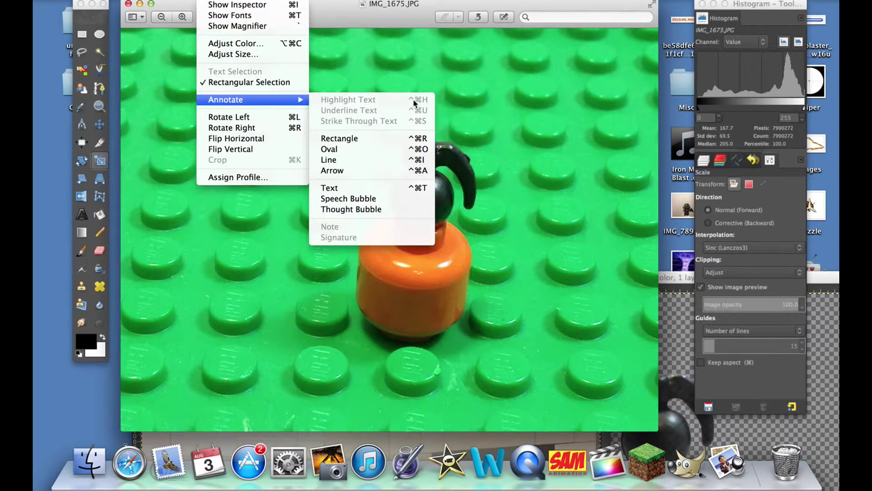
{"action": "left_click", "coordinate": [346, 149]}
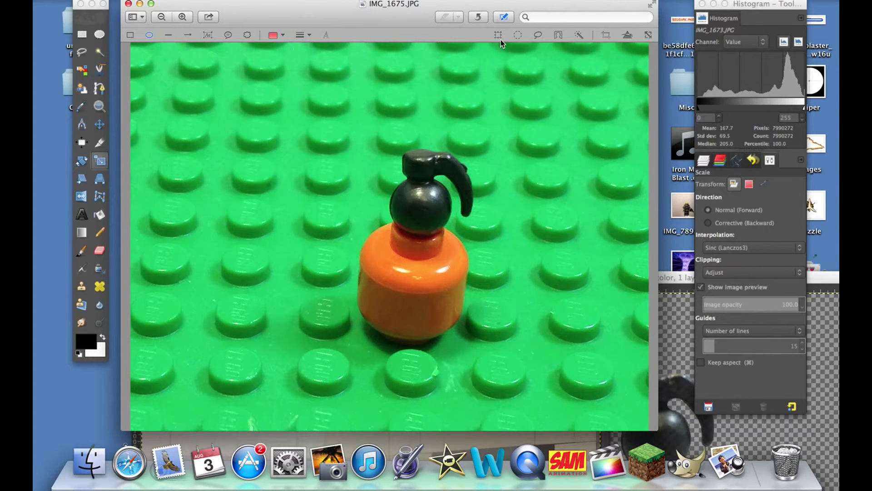
Step: Try the rectangular and Instant Alpha selection tools, marking a rectangle around the grenade
{"action": "left_click", "coordinate": [499, 36]}
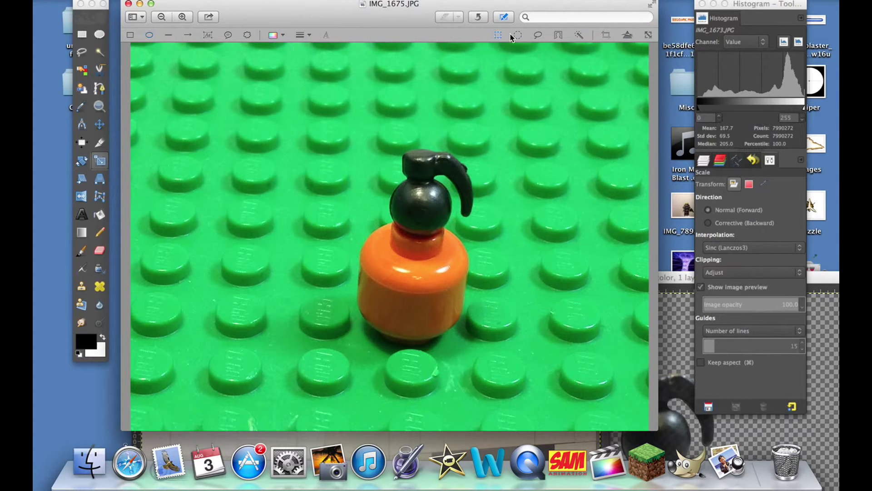
{"action": "left_click", "coordinate": [580, 35]}
{"action": "left_click", "coordinate": [498, 35]}
{"action": "left_click_drag", "start_coordinate": [496, 82], "coordinate": [353, 296]}
{"action": "left_click", "coordinate": [136, 1]}
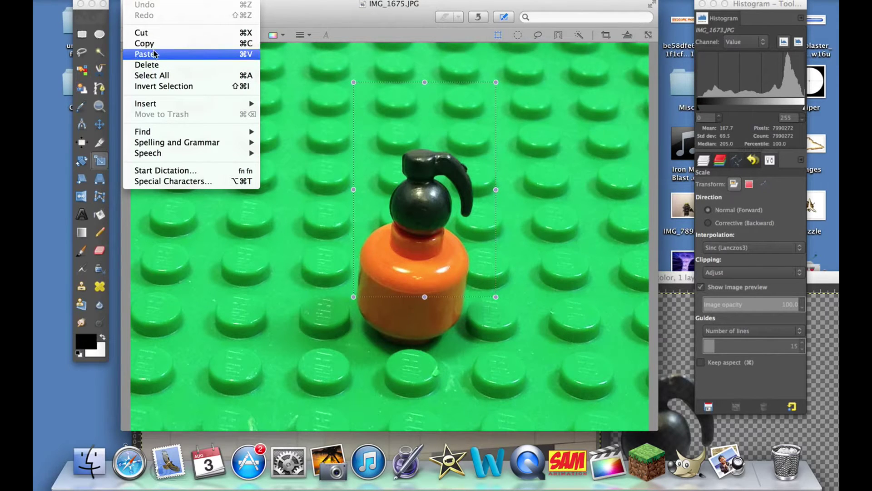
{"action": "left_click", "coordinate": [313, 15]}
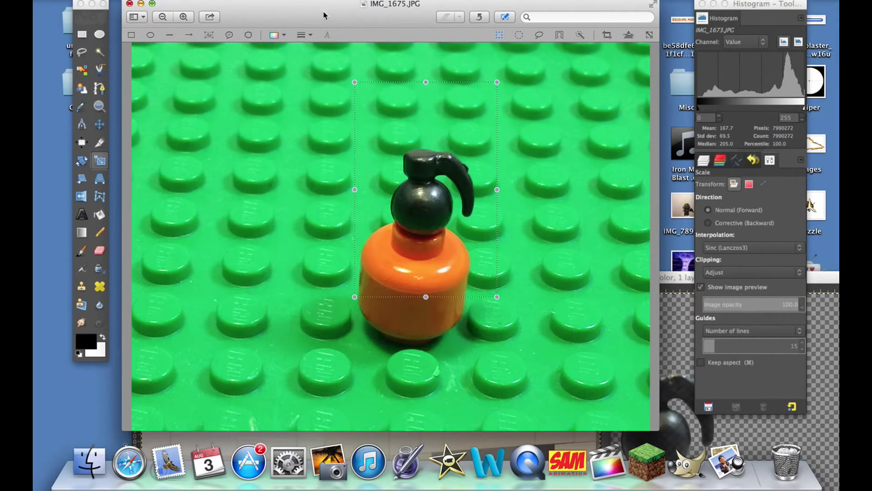
Step: Lasso a patch of baseplate above-left of the grenade and delete it via Edit > Delete
{"action": "left_click", "coordinate": [520, 38]}
{"action": "left_click_drag", "start_coordinate": [514, 80], "coordinate": [311, 203]}
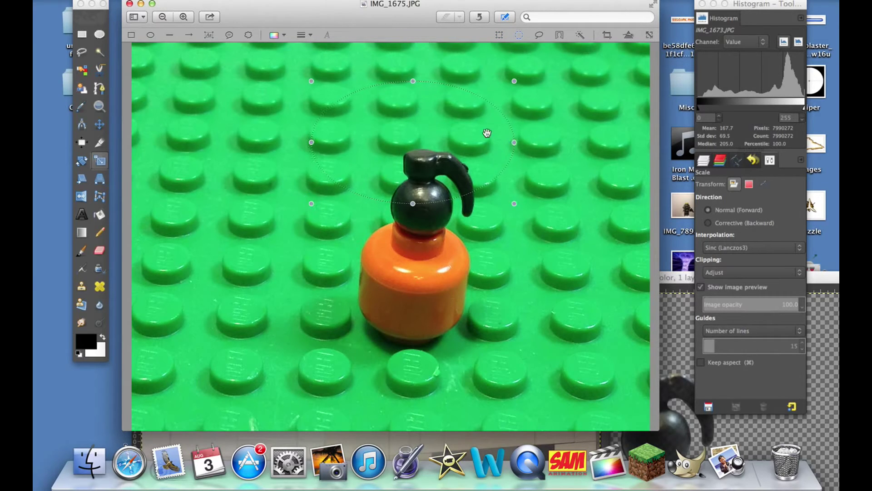
{"action": "left_click", "coordinate": [538, 35]}
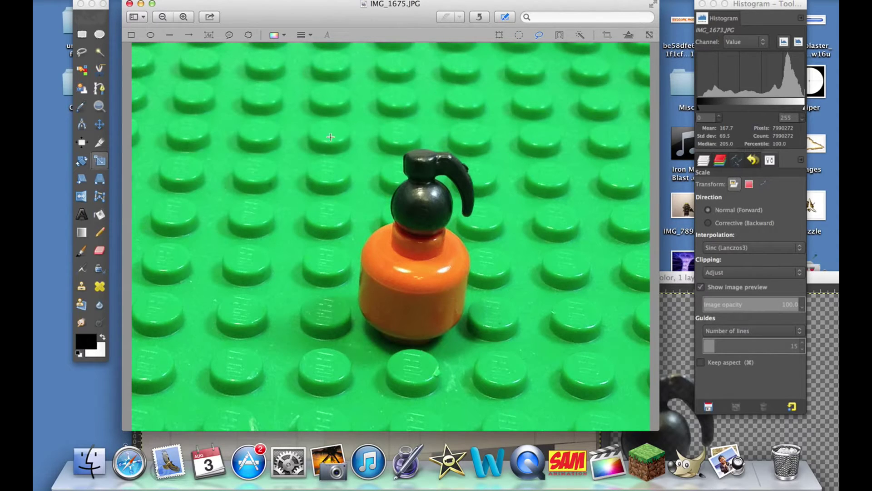
{"action": "mouse_move", "coordinate": [312, 148]}
{"action": "left_mouse_down"}
{"action": "mouse_move", "coordinate": [343, 117]}
{"action": "mouse_move", "coordinate": [392, 111]}
{"action": "mouse_move", "coordinate": [399, 127]}
{"action": "mouse_move", "coordinate": [360, 167]}
{"action": "mouse_move", "coordinate": [327, 176]}
{"action": "mouse_move", "coordinate": [315, 149]}
{"action": "mouse_move", "coordinate": [327, 131]}
{"action": "left_mouse_up"}
{"action": "left_click", "coordinate": [111, 0]}
{"action": "mouse_move", "coordinate": [133, 0]}
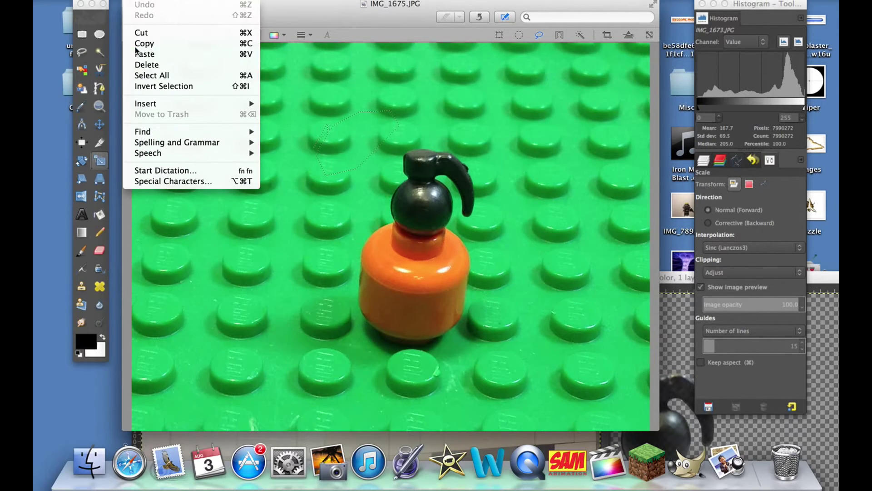
{"action": "left_click", "coordinate": [147, 65]}
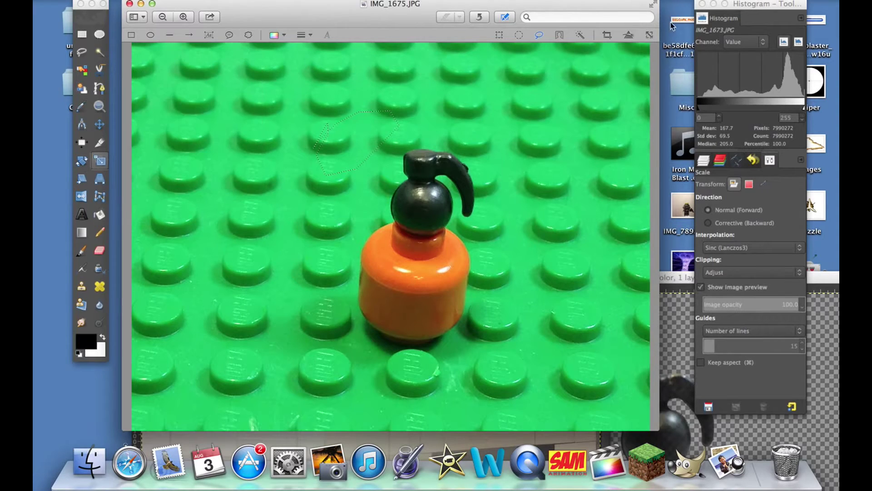
Step: Accept converting the image to PNG and switch to the Instant Alpha tool
{"action": "left_click", "coordinate": [481, 99]}
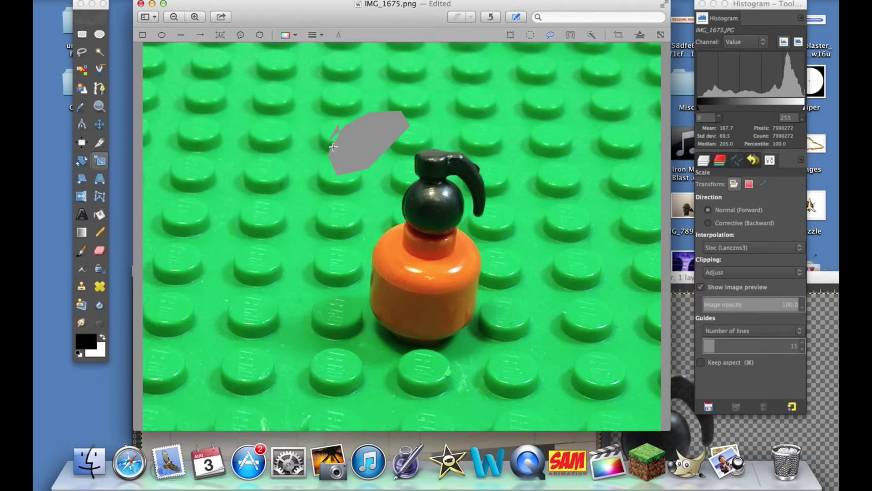
{"action": "left_click", "coordinate": [592, 36]}
Step: Select the green baseplate background with Instant Alpha and nudge the IMG_1675.png window into place
{"action": "mouse_move", "coordinate": [601, 137]}
{"action": "left_mouse_down"}
{"action": "mouse_move", "coordinate": [463, 147]}
{"action": "mouse_move", "coordinate": [590, 116]}
{"action": "mouse_move", "coordinate": [470, 60]}
{"action": "left_mouse_up"}
{"action": "mouse_move", "coordinate": [341, 16]}
{"action": "left_mouse_down"}
{"action": "mouse_move", "coordinate": [358, 16]}
{"action": "mouse_move", "coordinate": [336, 29]}
{"action": "left_mouse_up"}
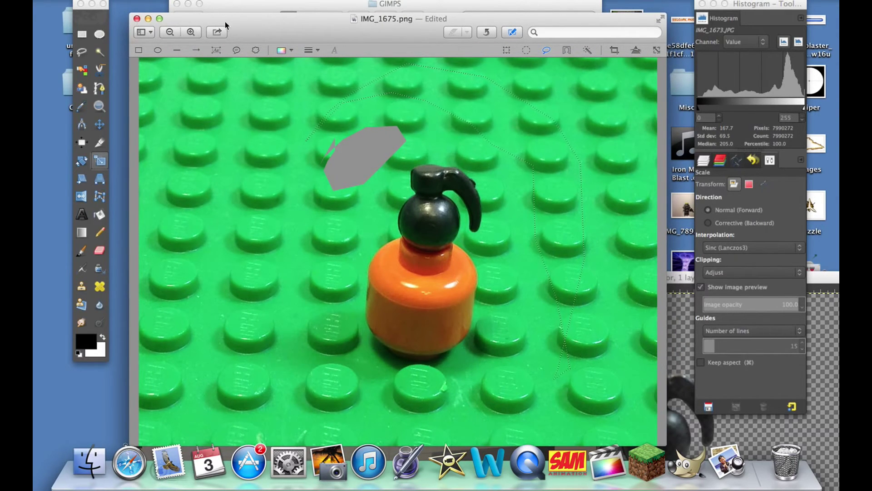
{"action": "mouse_move", "coordinate": [225, 25]}
{"action": "left_mouse_down"}
{"action": "mouse_move", "coordinate": [224, 6]}
{"action": "mouse_move", "coordinate": [217, 25]}
{"action": "left_mouse_up"}
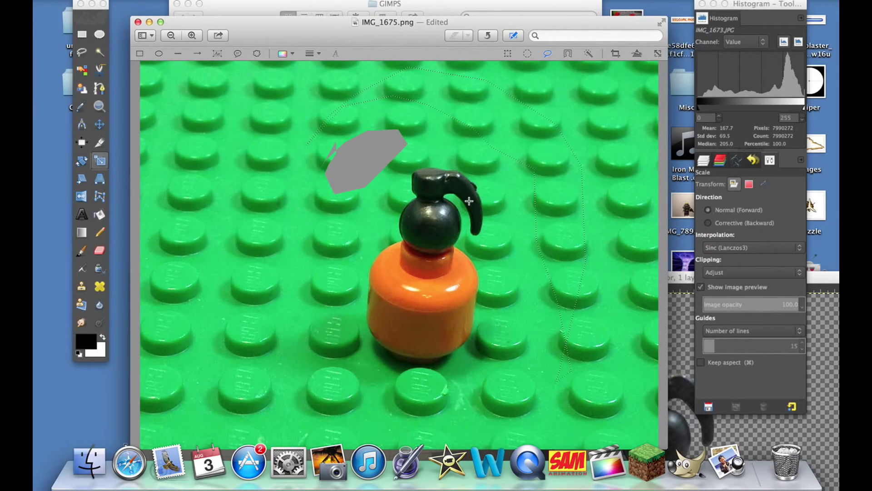
Step: Close IMG_1675.png, then open and close the IMG_1674.png grenade cutout
{"action": "left_click", "coordinate": [138, 23]}
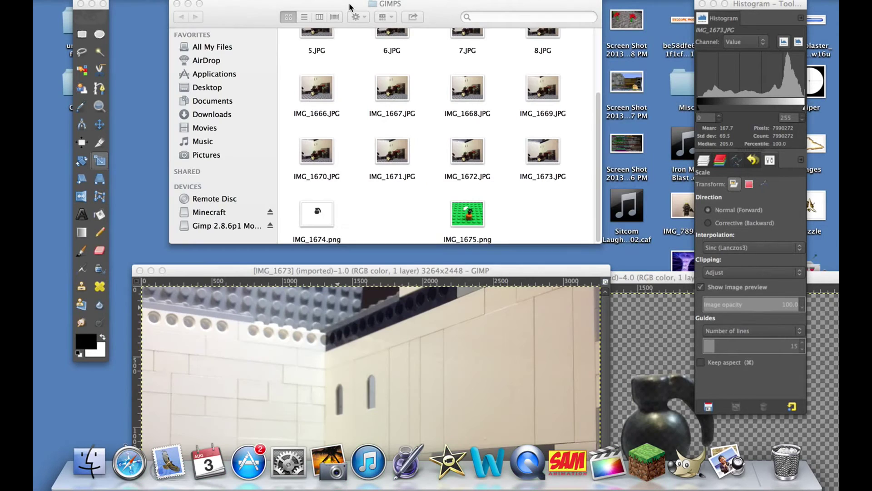
{"action": "left_click", "coordinate": [318, 212]}
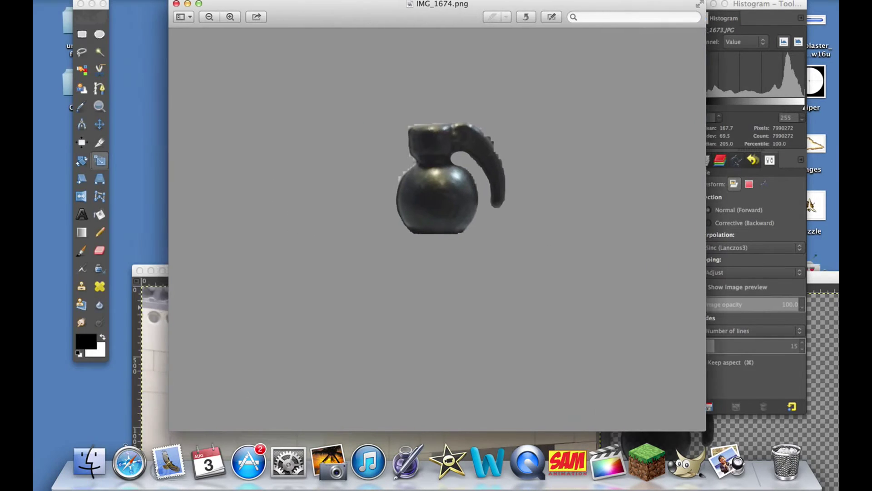
{"action": "left_click_drag", "start_coordinate": [383, 17], "coordinate": [354, 17]}
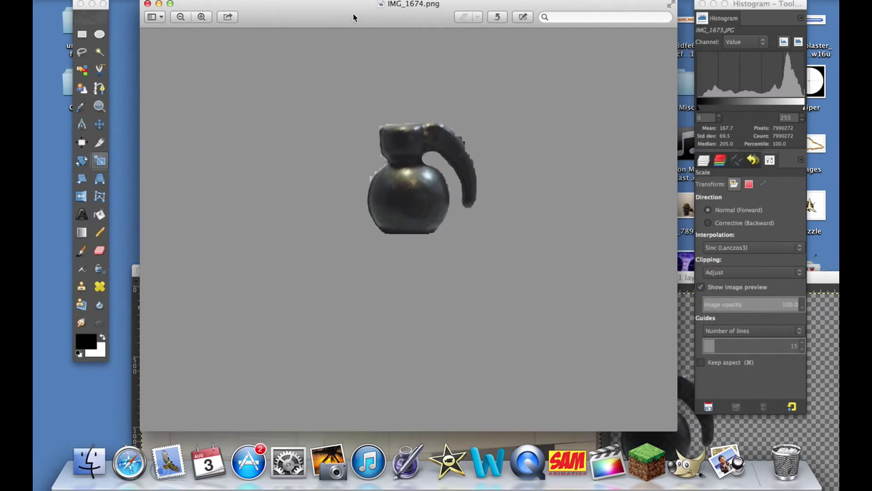
{"action": "left_click", "coordinate": [148, 4]}
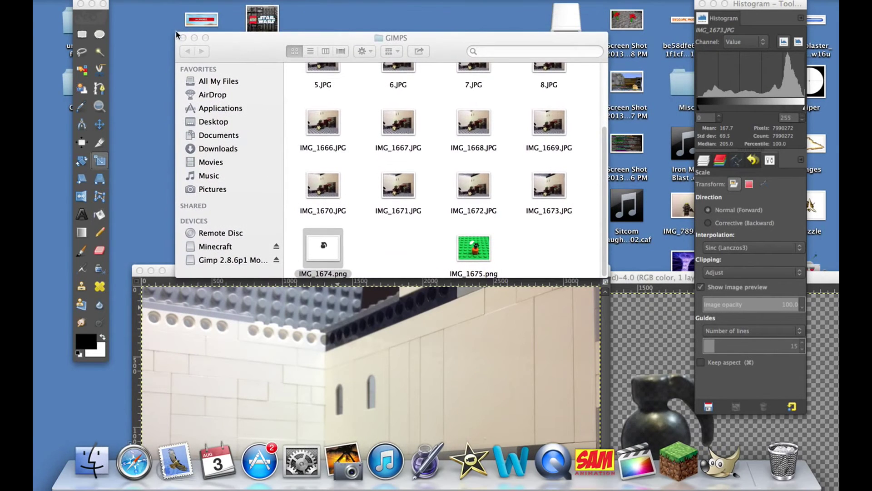
Step: Close the GIMPS folder and arrange the GIMP scene window at top, IMG_1674 at bottom
{"action": "left_click", "coordinate": [222, 75]}
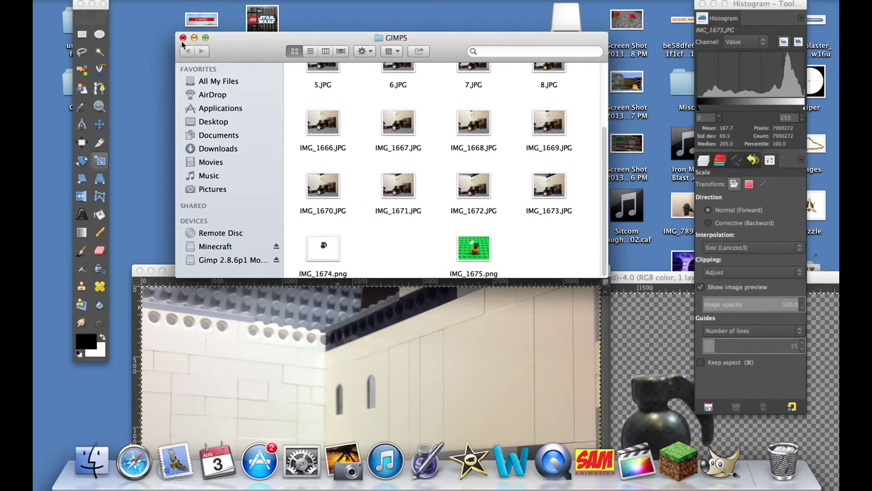
{"action": "left_click", "coordinate": [183, 38]}
{"action": "left_click_drag", "start_coordinate": [257, 271], "coordinate": [271, 8]}
{"action": "left_click_drag", "start_coordinate": [621, 279], "coordinate": [474, 369]}
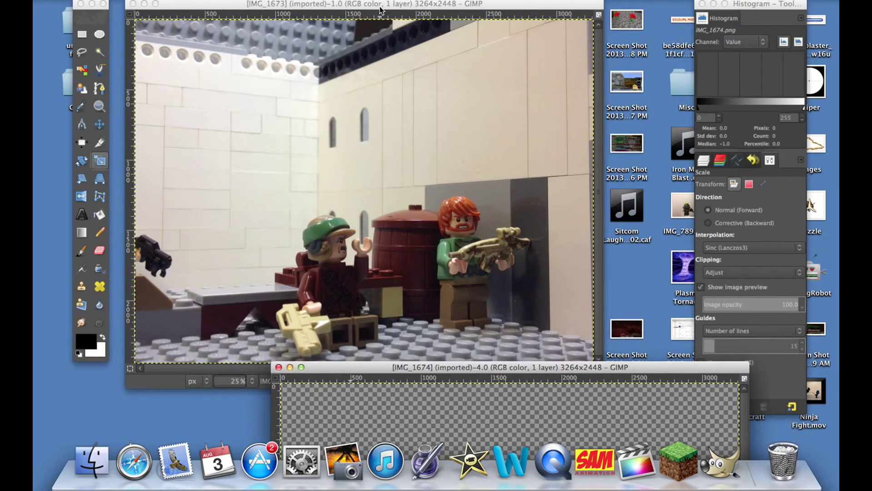
Step: Raise the IMG_1674 grenade window over the IMG_1673 LEGO scene and open its canvas menu
{"action": "mouse_move", "coordinate": [394, 5]}
{"action": "left_mouse_down"}
{"action": "mouse_move", "coordinate": [409, 21]}
{"action": "mouse_move", "coordinate": [412, 5]}
{"action": "left_mouse_up"}
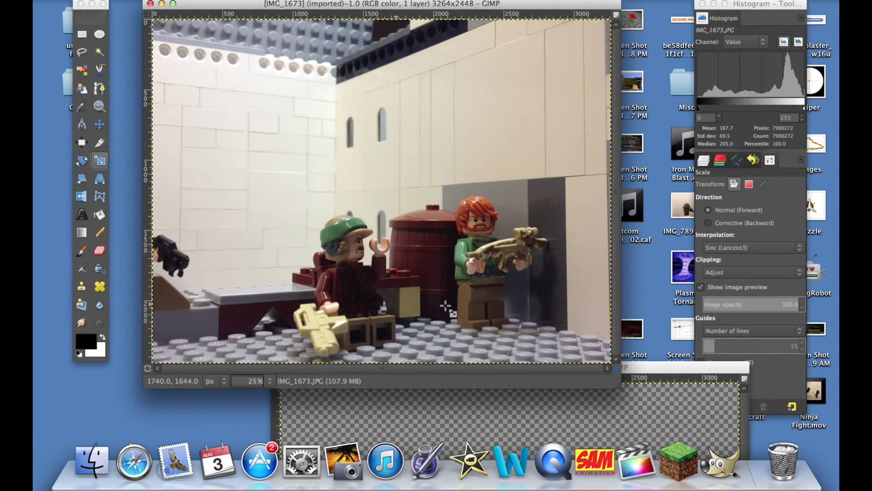
{"action": "left_click_drag", "start_coordinate": [660, 367], "coordinate": [611, 22]}
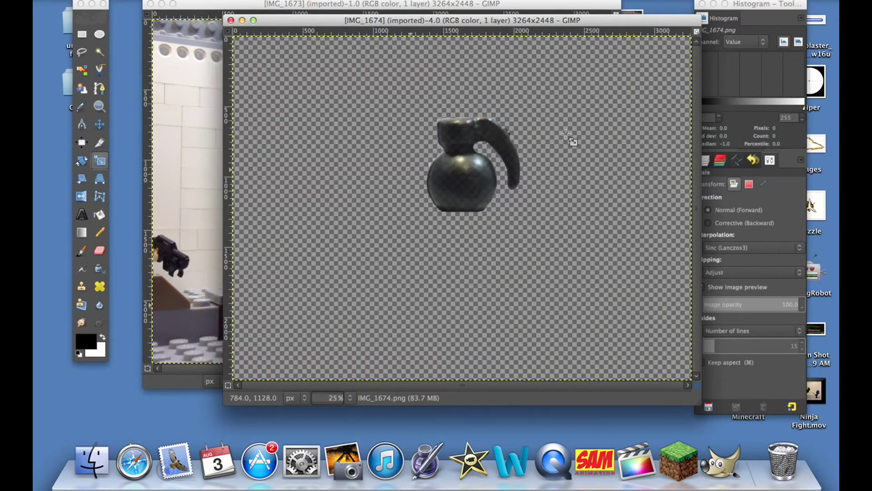
{"action": "right_click", "coordinate": [427, 153]}
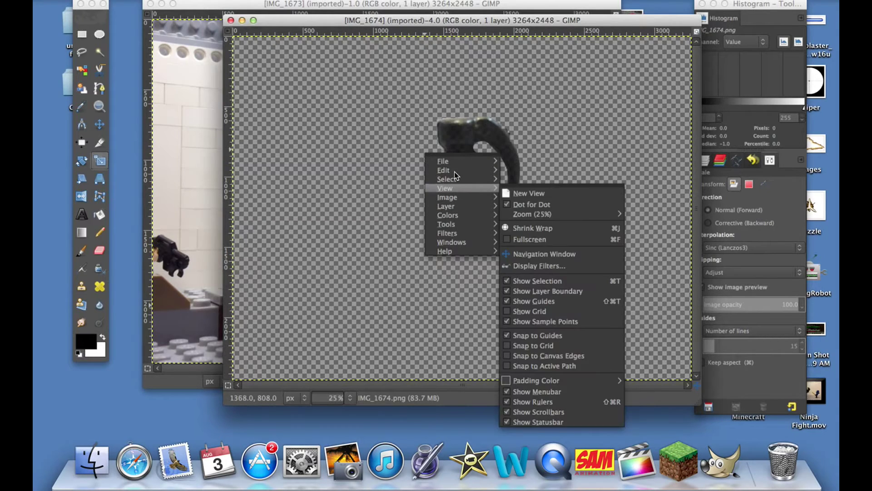
Step: Copy the grenade cutout from IMG_1674 and paste it into the IMG_1673 LEGO scene
{"action": "mouse_move", "coordinate": [454, 173]}
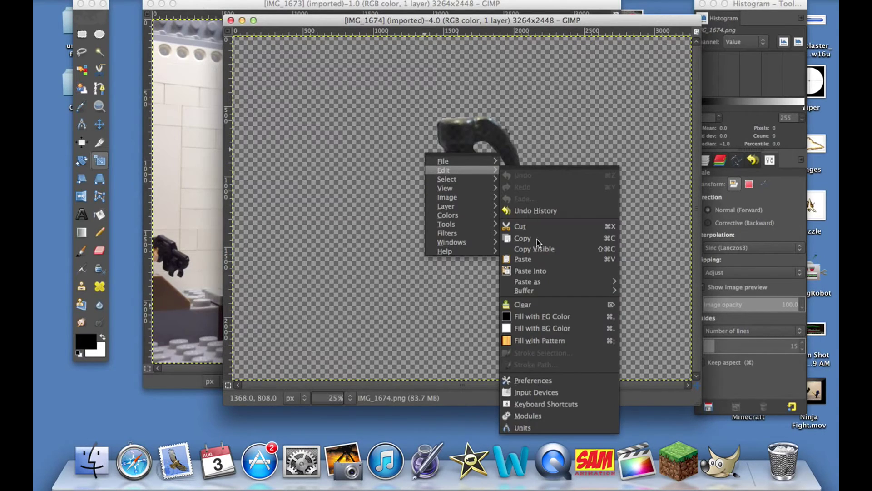
{"action": "left_click", "coordinate": [536, 239]}
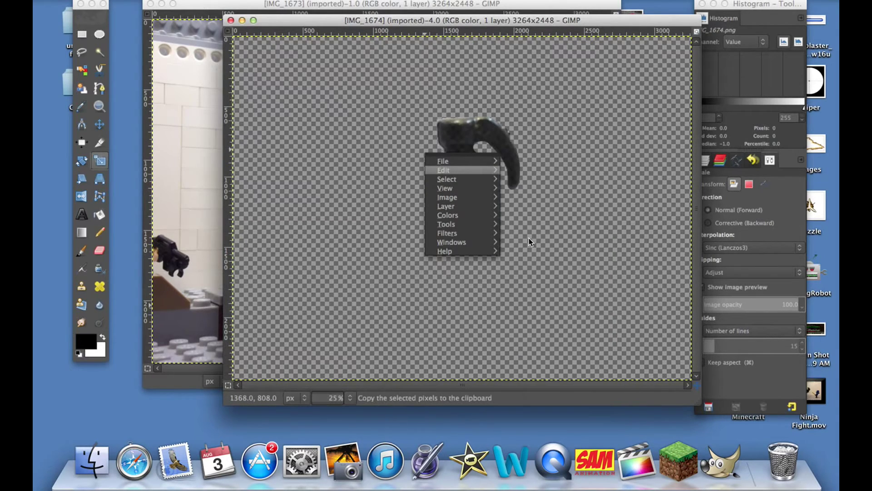
{"action": "left_click", "coordinate": [242, 20]}
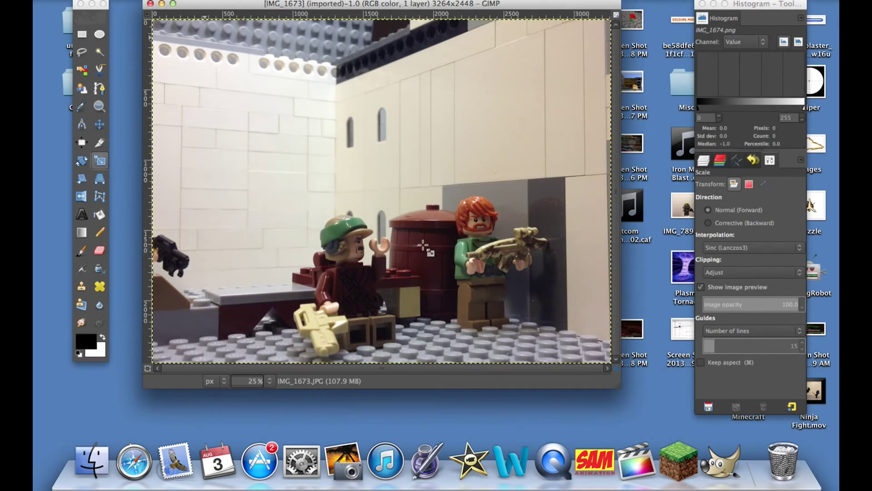
{"action": "right_click", "coordinate": [359, 175]}
{"action": "mouse_move", "coordinate": [380, 191]}
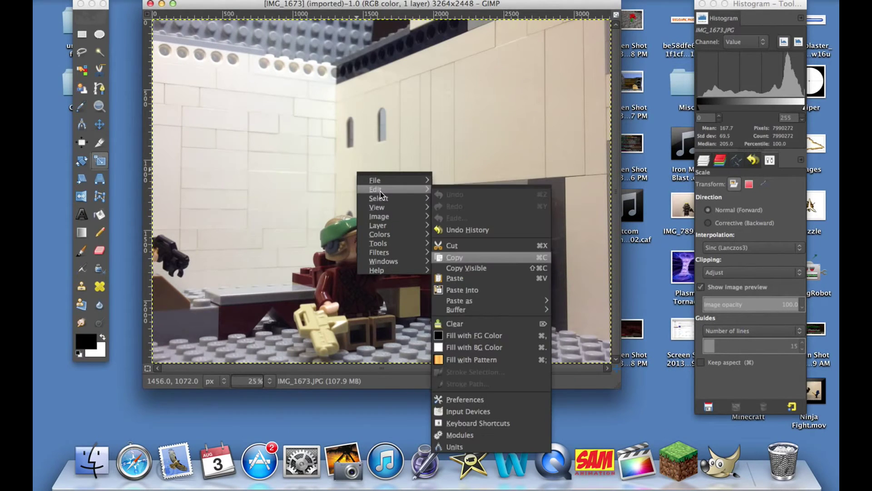
{"action": "left_click", "coordinate": [459, 278]}
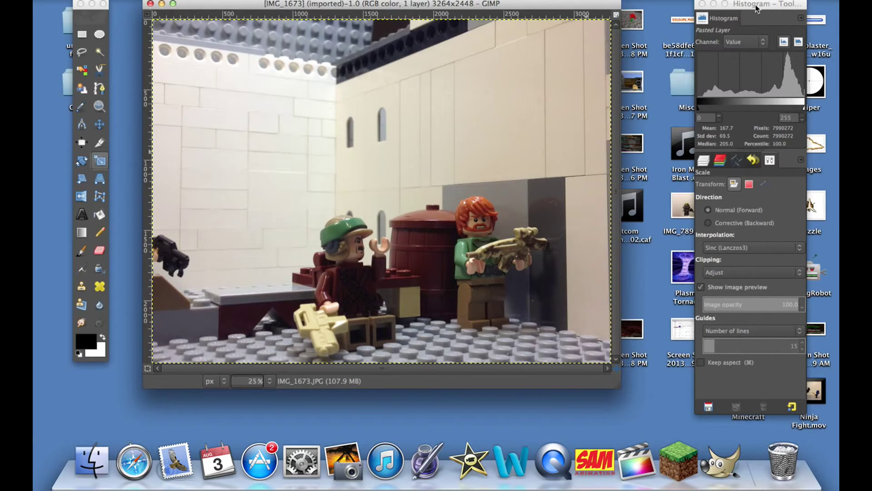
Step: Shift the dock and scene windows left and drag the pasted grenade layer
{"action": "left_click_drag", "start_coordinate": [756, 9], "coordinate": [684, 6]}
{"action": "left_click_drag", "start_coordinate": [368, 9], "coordinate": [339, 11]}
{"action": "left_click_drag", "start_coordinate": [446, 169], "coordinate": [494, 141]}
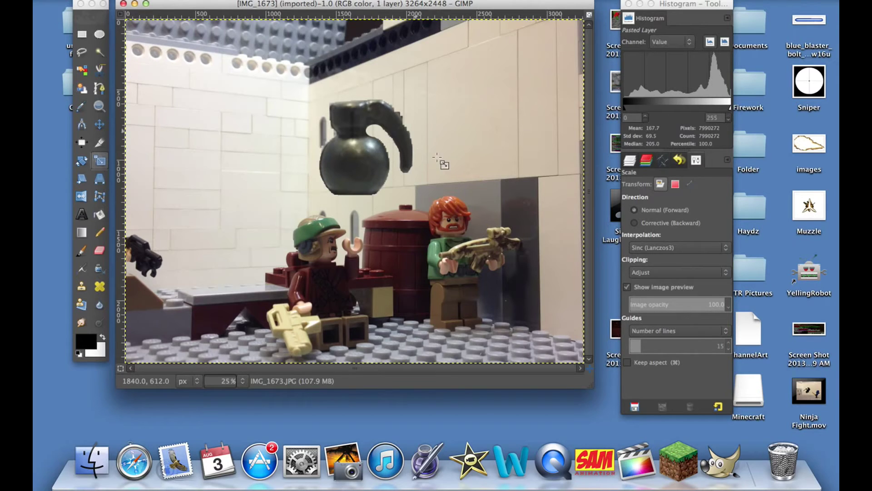
{"action": "left_click_drag", "start_coordinate": [682, 3], "coordinate": [659, 4]}
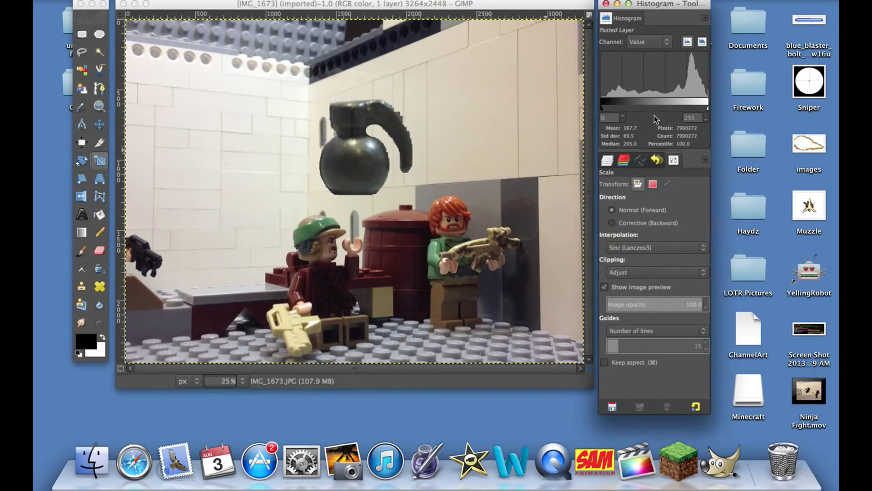
Step: Show the Layers list in the dock and select the IMG_1673.JPG layer
{"action": "left_click", "coordinate": [656, 161]}
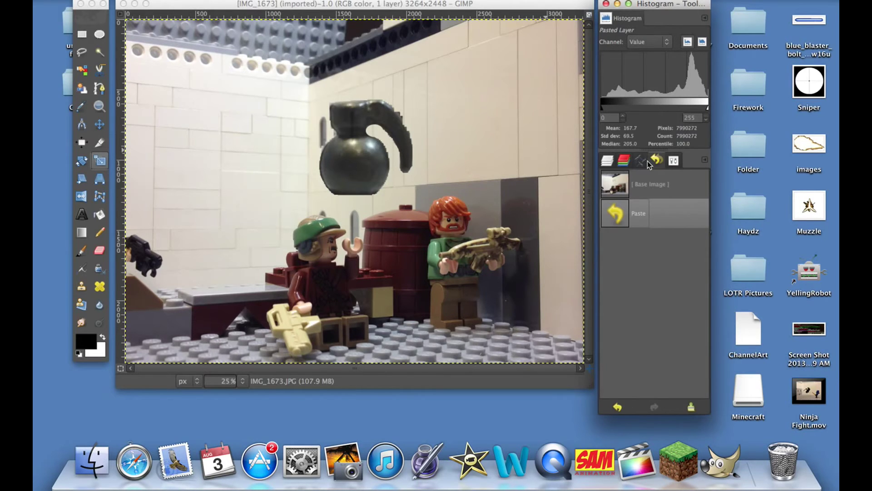
{"action": "left_click", "coordinate": [607, 161]}
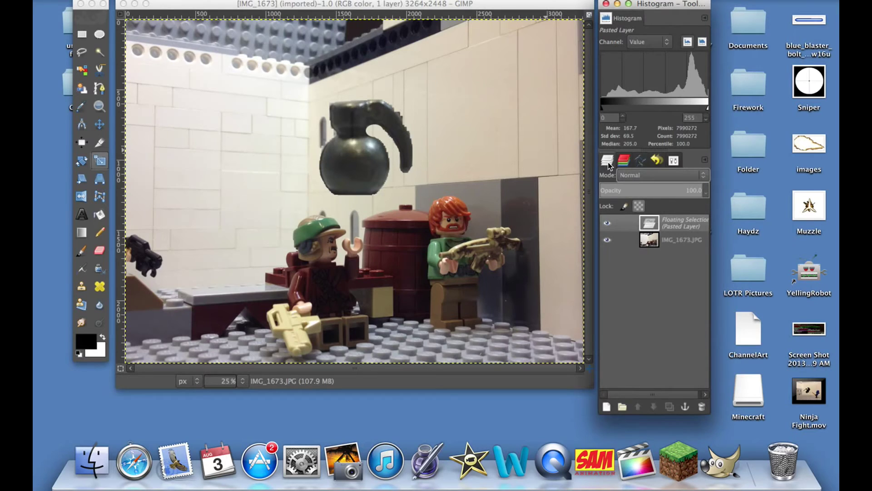
{"action": "left_click", "coordinate": [678, 236]}
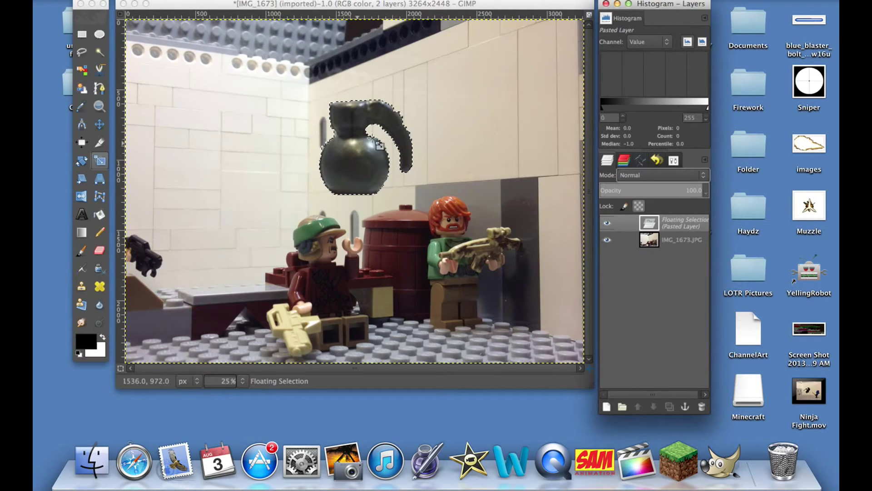
Step: With the Scale tool, shrink the pasted grenade to 916 × 636 pixels and apply it
{"action": "left_click", "coordinate": [357, 149]}
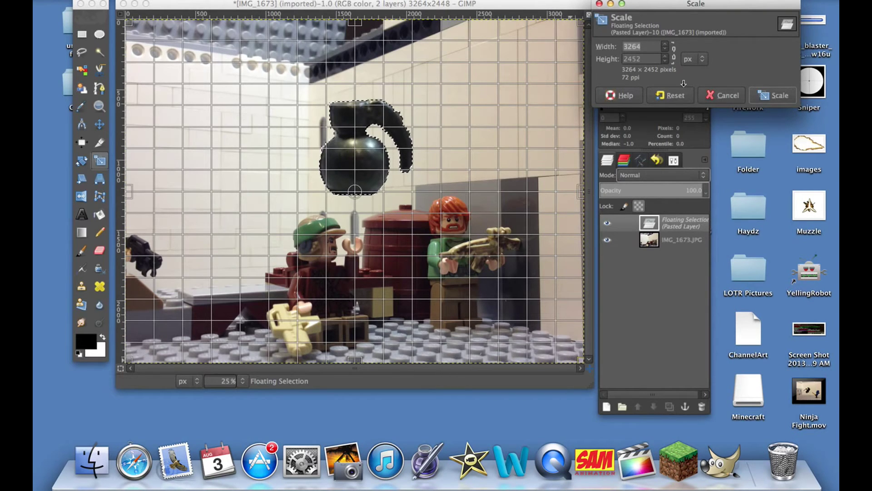
{"action": "left_click_drag", "start_coordinate": [691, 4], "coordinate": [709, 124]}
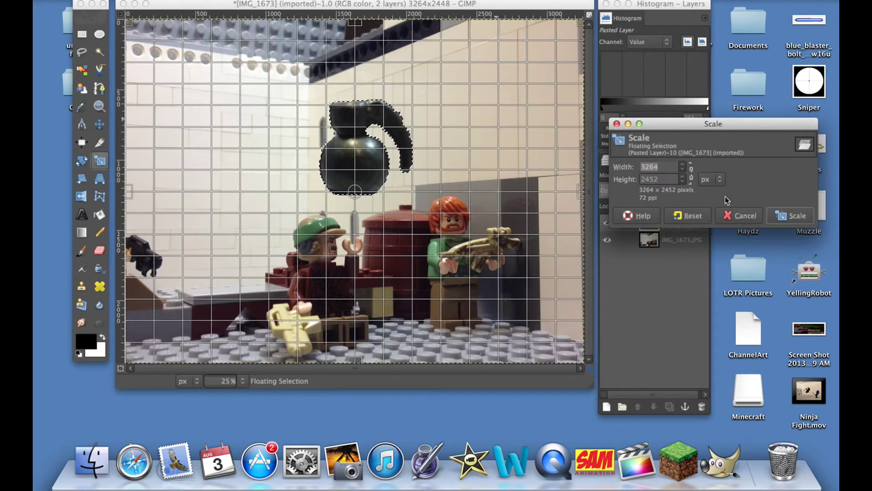
{"action": "left_click_drag", "start_coordinate": [699, 129], "coordinate": [673, 103]}
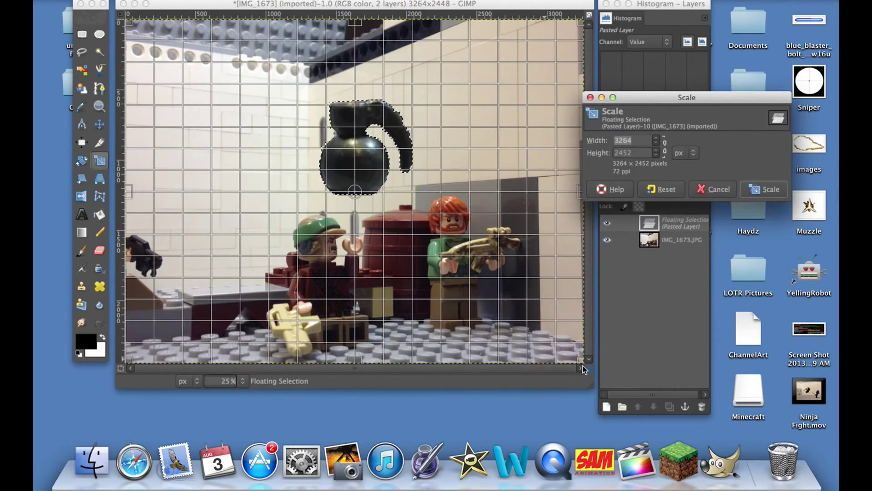
{"action": "left_click_drag", "start_coordinate": [581, 357], "coordinate": [279, 107]}
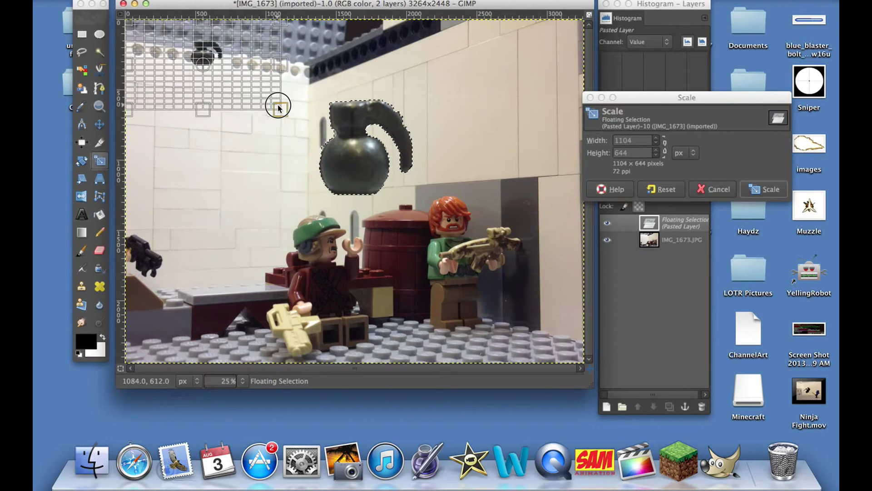
{"action": "left_click_drag", "start_coordinate": [278, 108], "coordinate": [253, 106]}
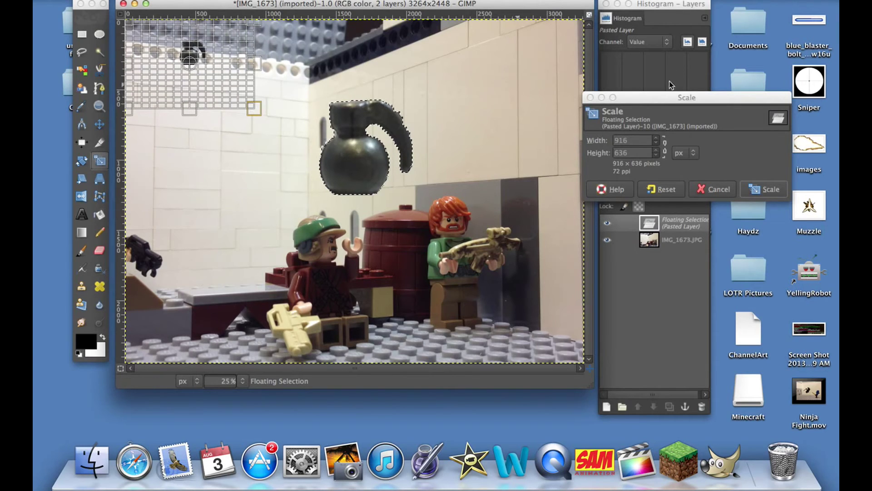
{"action": "left_click_drag", "start_coordinate": [666, 98], "coordinate": [510, 28]}
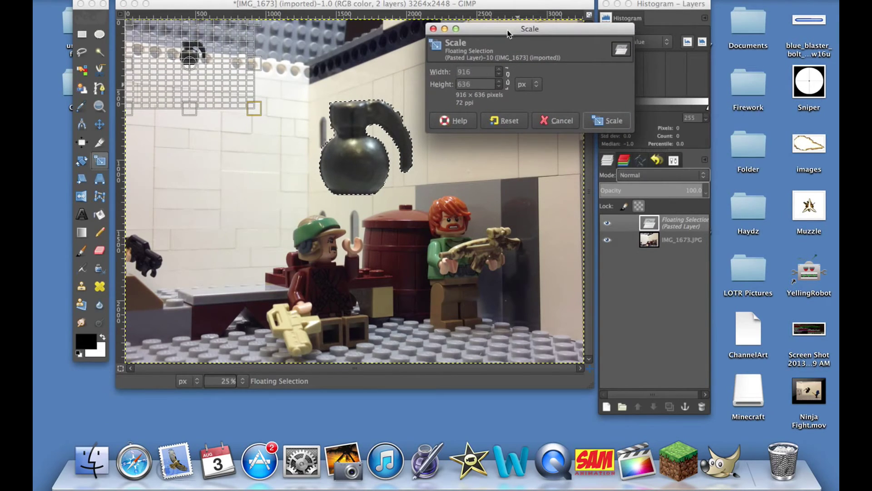
{"action": "left_click", "coordinate": [602, 122]}
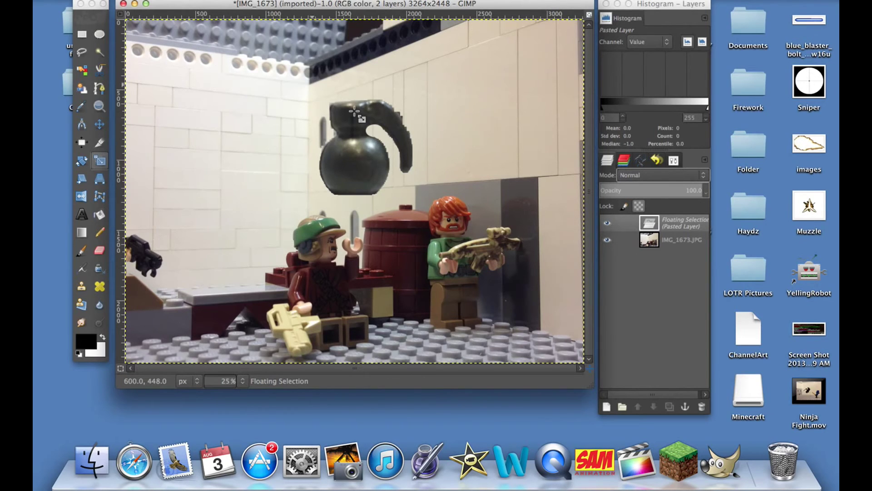
Step: Undo three times to clear the leftover large grenade, leaving only the small one near the ceiling
{"action": "mouse_move", "coordinate": [364, 6]}
{"action": "left_mouse_down"}
{"action": "mouse_move", "coordinate": [368, 17]}
{"action": "mouse_move", "coordinate": [356, 7]}
{"action": "left_mouse_up"}
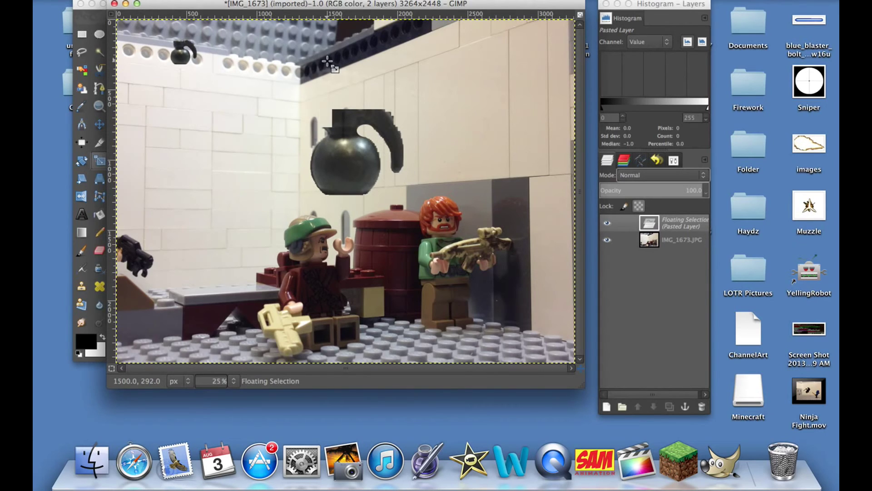
{"action": "key", "text": "ctrl+z"}
{"action": "key", "text": "ctrl+z"}
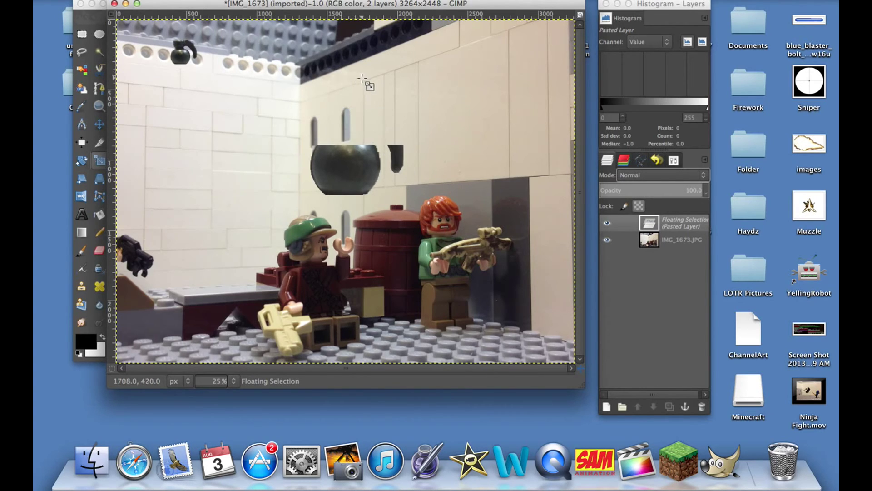
{"action": "key", "text": "ctrl+z"}
{"action": "key", "text": "ctrl+z"}
{"action": "key", "text": "ctrl+z"}
{"action": "key", "text": "ctrl+z"}
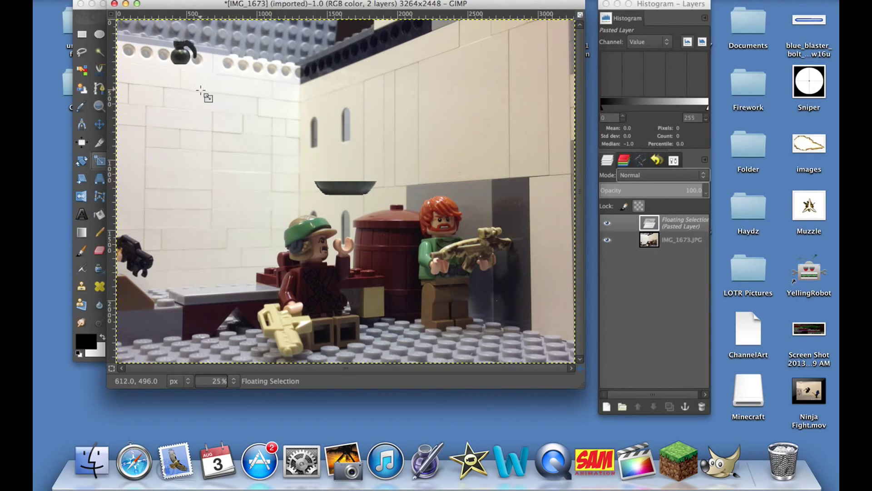
{"action": "key", "text": "ctrl+z"}
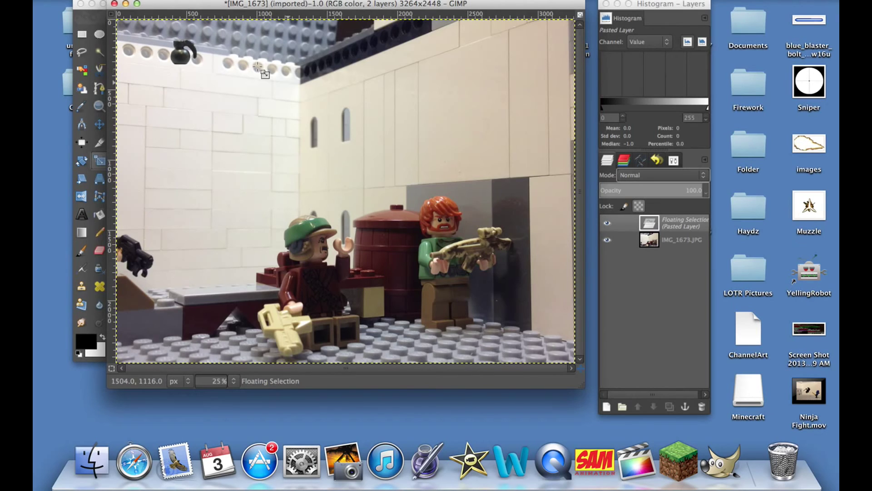
Step: Use the Scale tool to move the small grenade down-right, floating left of the arched windows
{"action": "left_click", "coordinate": [183, 55]}
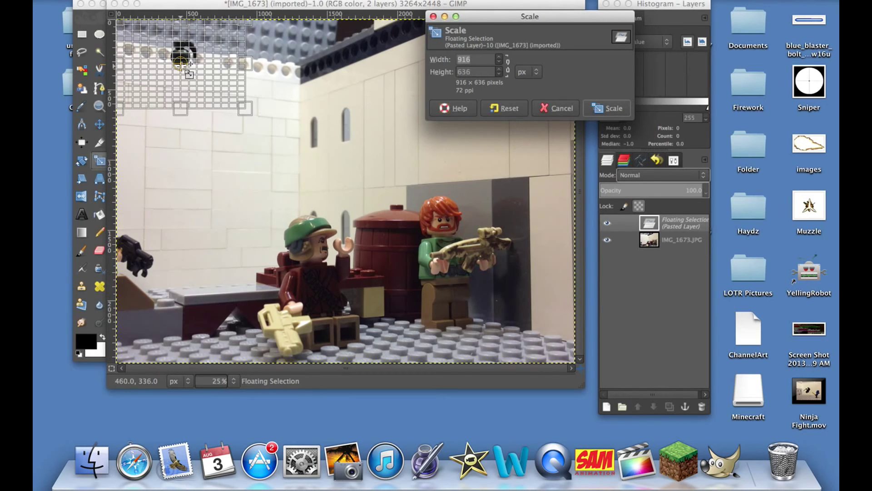
{"action": "left_click_drag", "start_coordinate": [189, 70], "coordinate": [262, 162]}
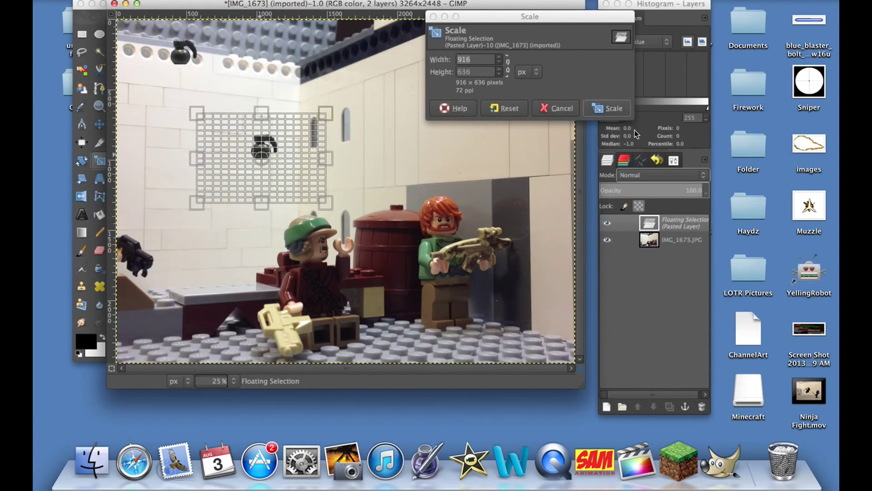
{"action": "left_click", "coordinate": [594, 109]}
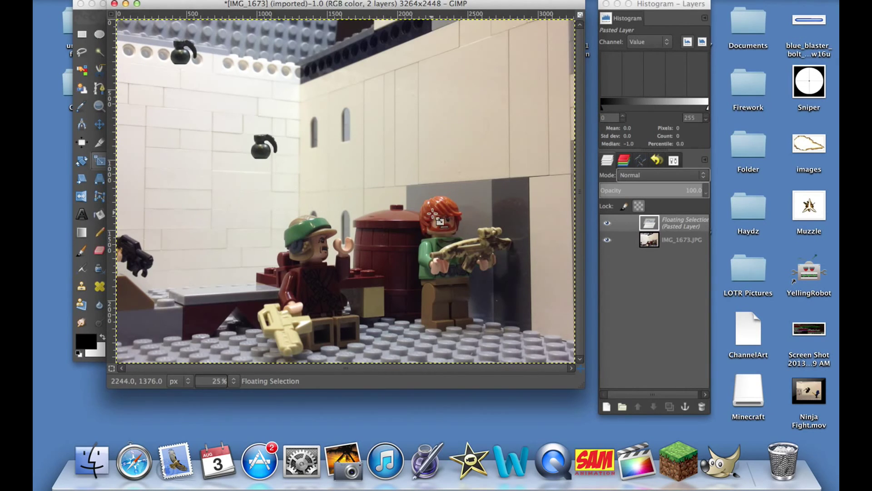
{"action": "left_click", "coordinate": [181, 54]}
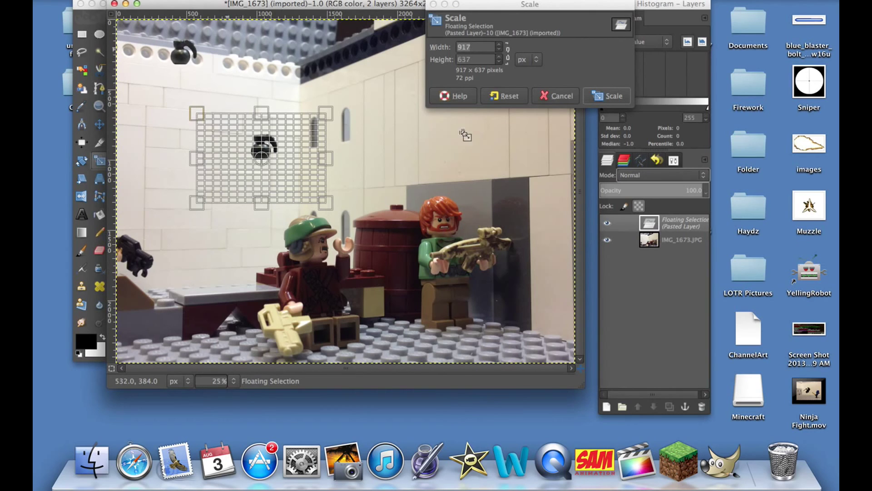
{"action": "left_click", "coordinate": [383, 121]}
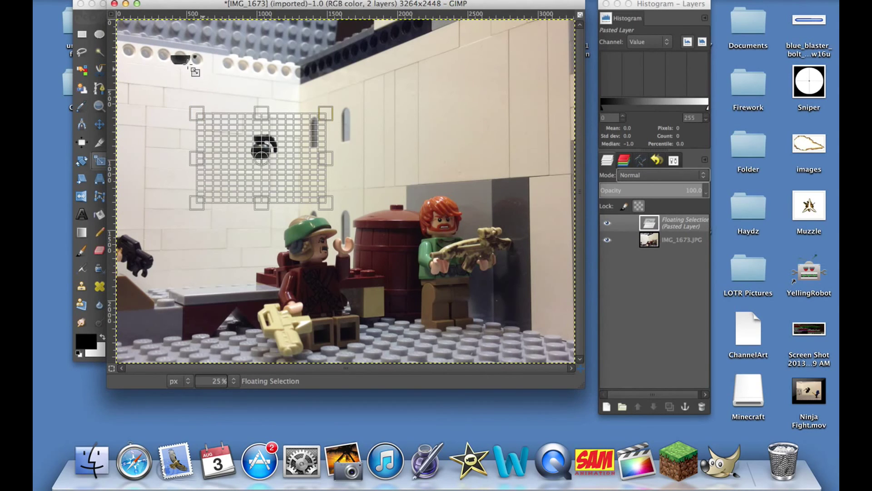
{"action": "key", "text": "Return"}
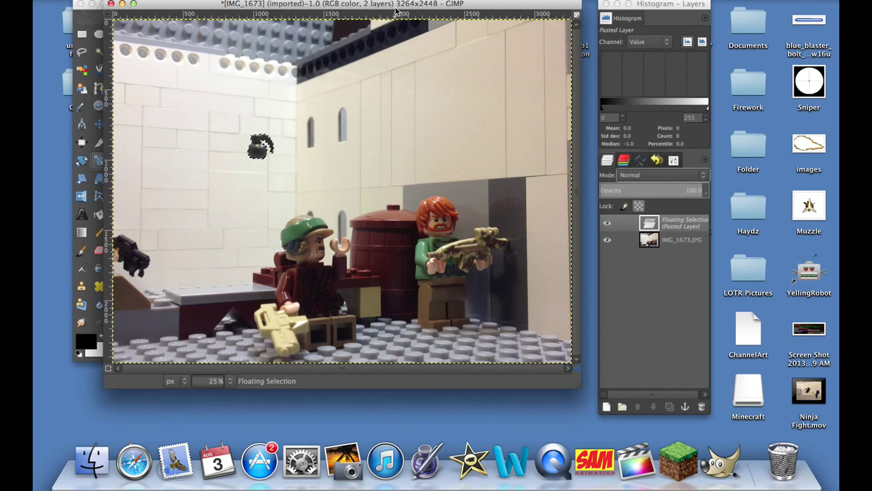
{"action": "left_click_drag", "start_coordinate": [396, 10], "coordinate": [394, 10]}
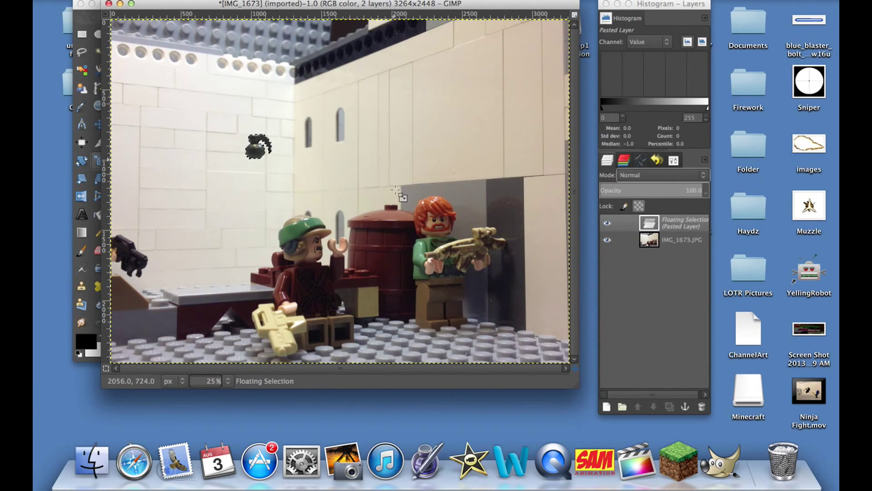